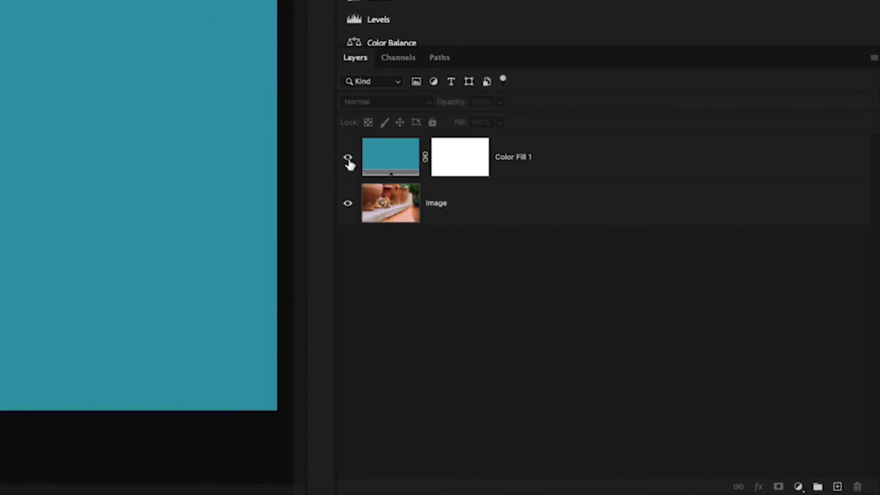
Hide the Color Fill 1 layer to view the image beneath, and show it again
left_click(348, 157)
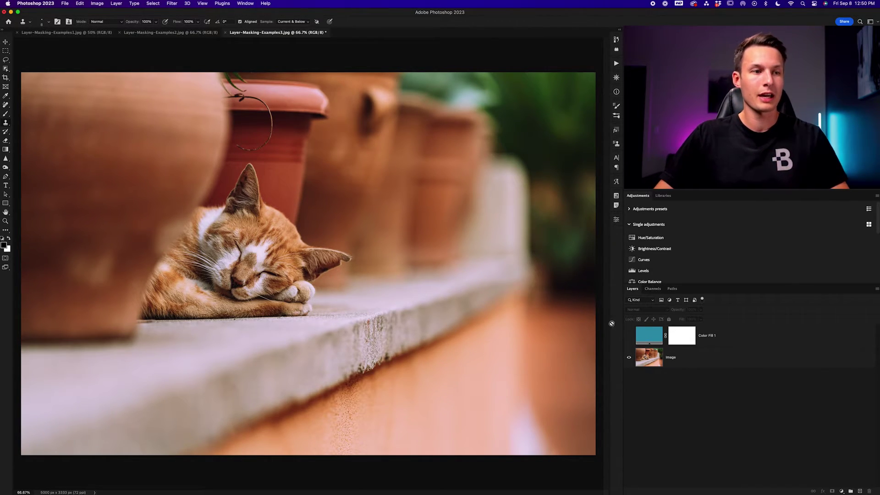
left_click(629, 337)
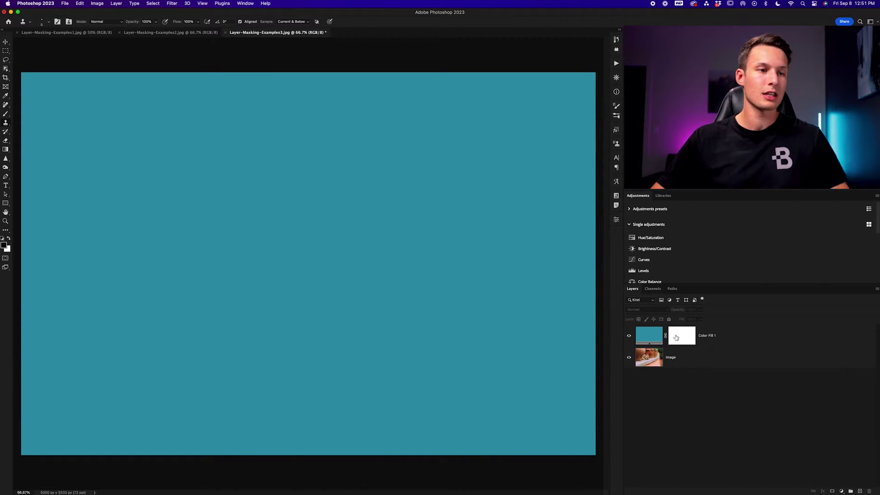
Select the Color Fill 1 layer mask and invert it back and forth between white and black, finishing on white
left_click(676, 338)
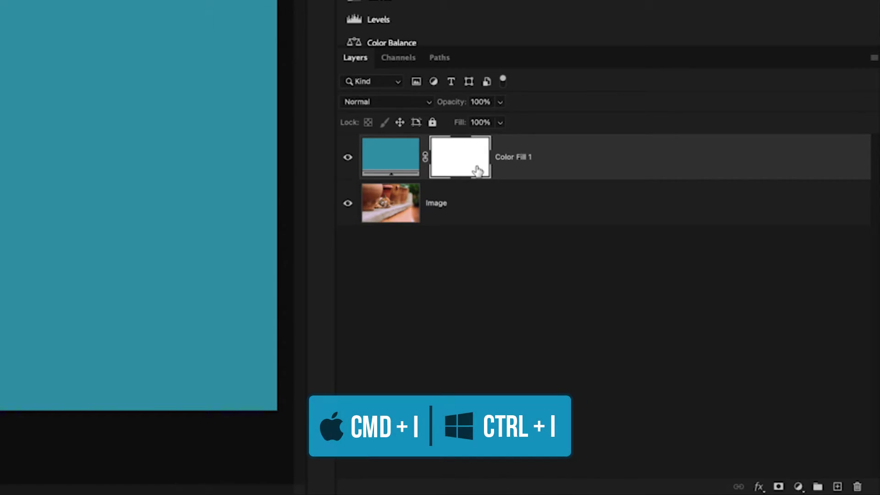
key("ctrl+i")
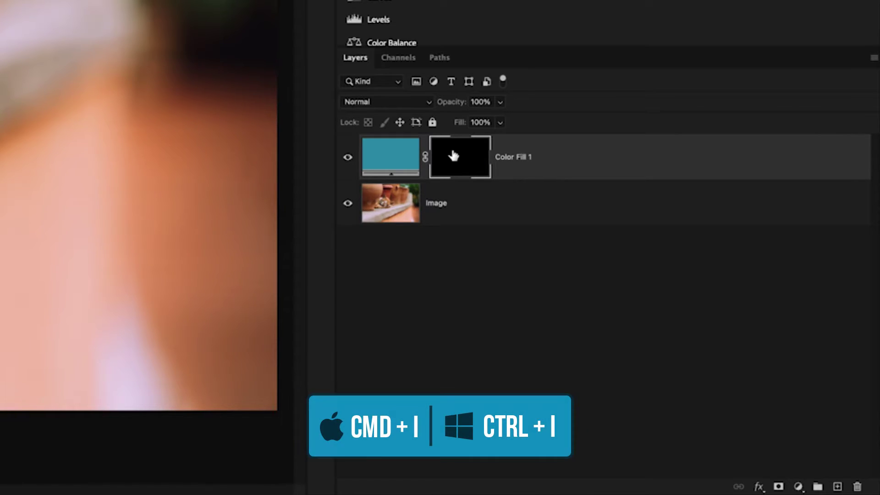
key("super+i")
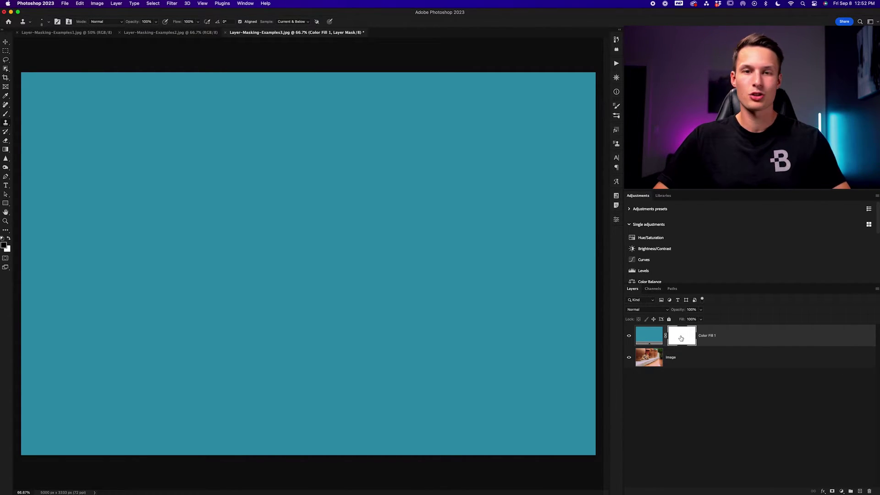
key("super+i")
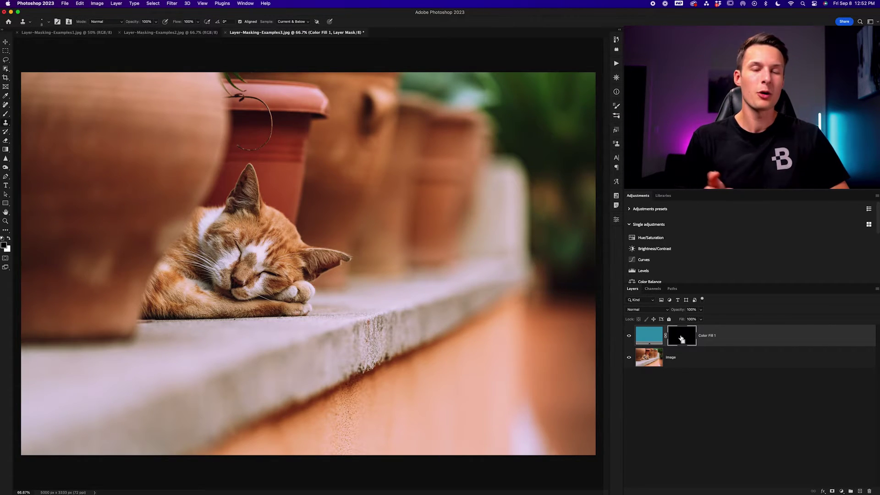
key("super+i")
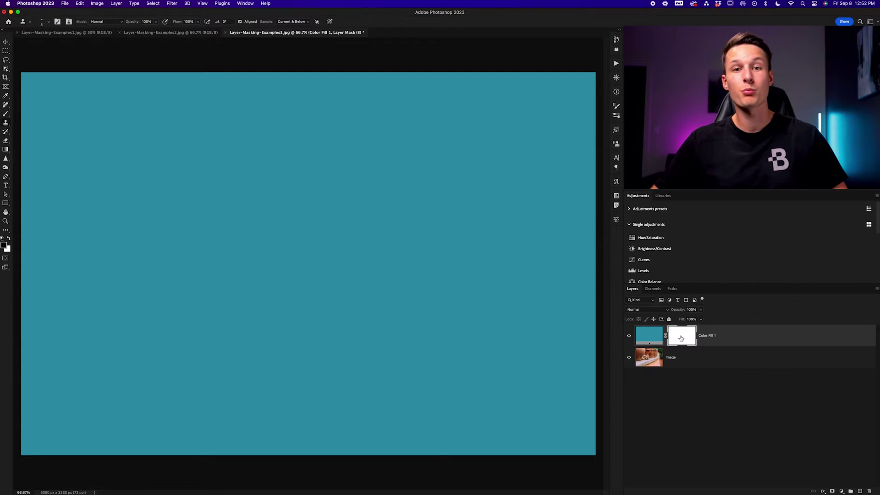
Activate the Brush tool with a soft round brush and enlarge it for painting on the mask
key("b")
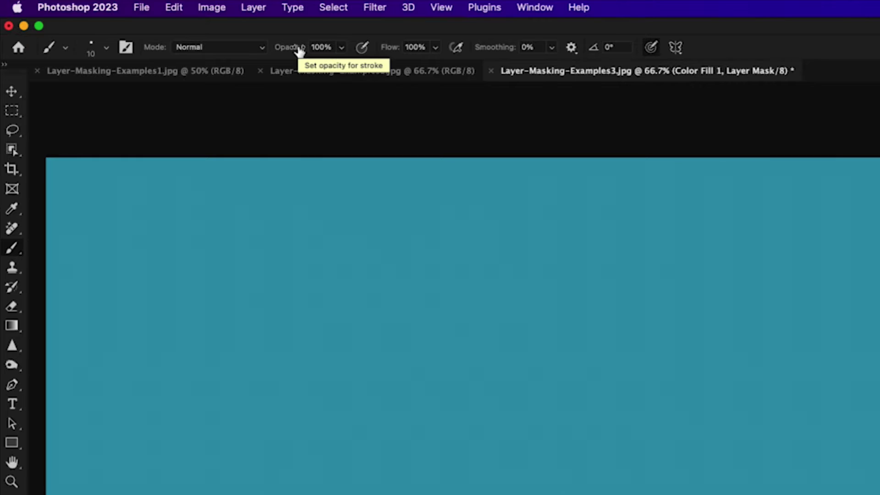
left_click(104, 50)
left_click(88, 247)
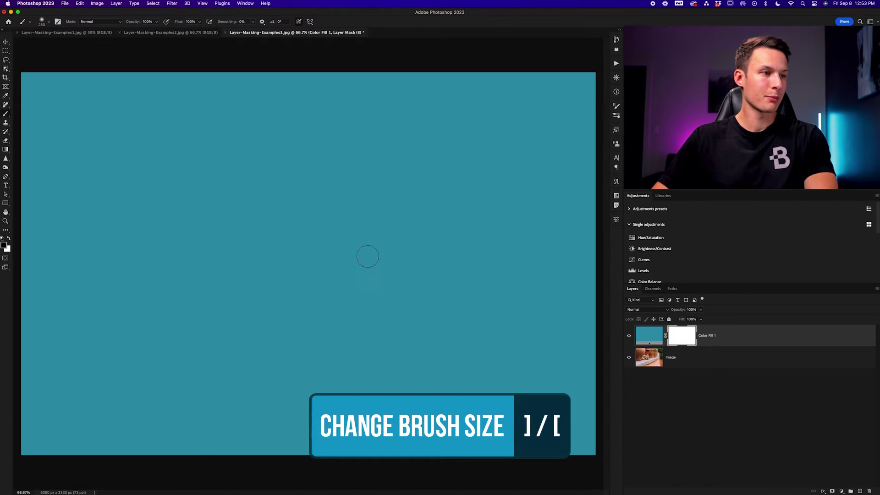
key("bracketright")
key("bracketright")
key("bracketright")
key("bracketright")
key("bracketright")
key("bracketright")
key("bracketright")
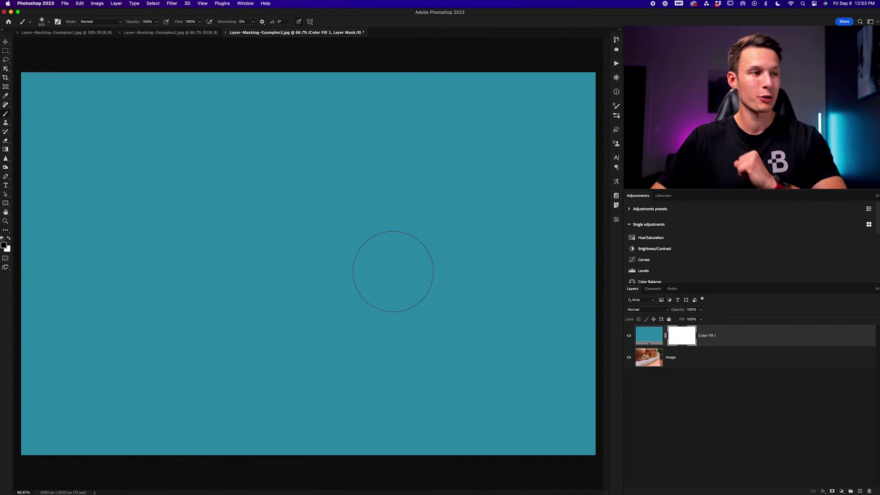
Paint black on the Color Fill 1 mask around the sleeping cat and across the ledge to reveal the image
mouse_move(301, 230)
left_mouse_down()
mouse_move(260, 228)
mouse_move(289, 276)
mouse_move(373, 210)
mouse_move(224, 206)
mouse_move(247, 322)
mouse_move(373, 199)
mouse_move(240, 167)
mouse_move(195, 280)
left_mouse_up()
mouse_move(155, 202)
left_mouse_down()
mouse_move(229, 337)
mouse_move(362, 263)
left_mouse_up()
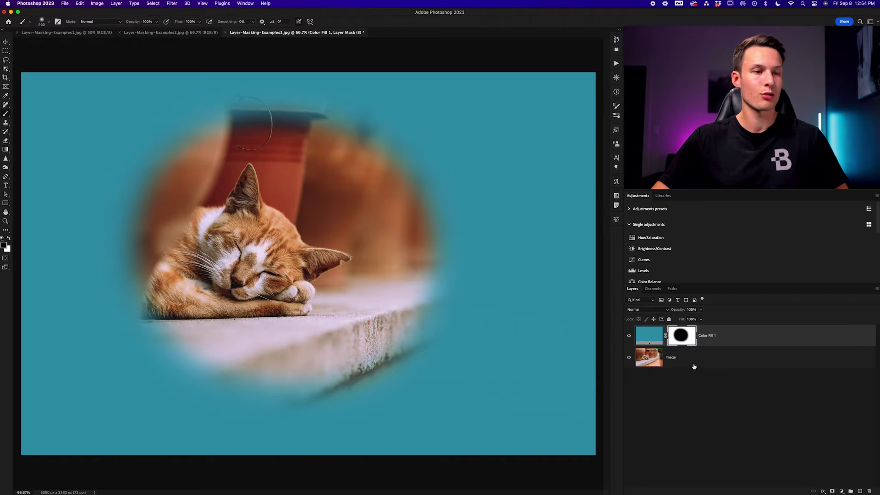
mouse_move(428, 230)
left_mouse_down()
mouse_move(504, 169)
mouse_move(532, 124)
mouse_move(495, 264)
mouse_move(555, 344)
mouse_move(534, 413)
mouse_move(229, 285)
left_mouse_up()
mouse_move(164, 210)
left_mouse_down()
mouse_move(210, 156)
mouse_move(234, 164)
left_mouse_up()
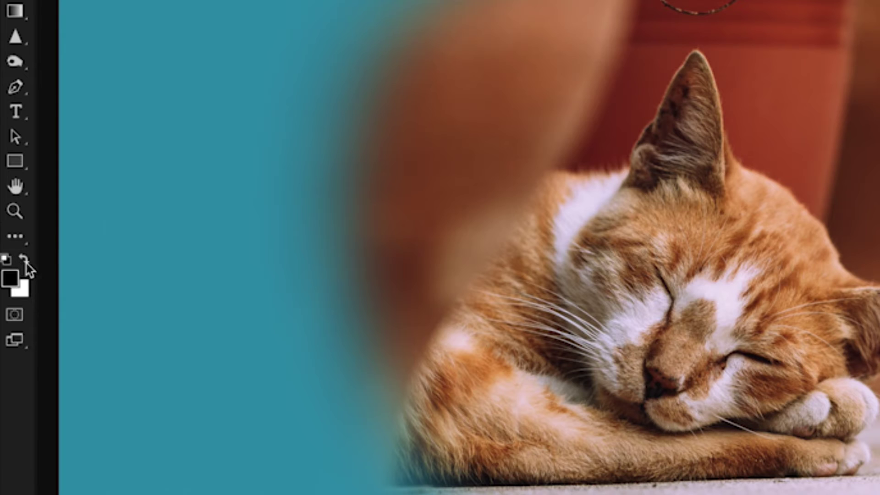
Swap the foreground color to white and paint the mask over the ledge beyond the cat to restore the teal fill
left_click(24, 261)
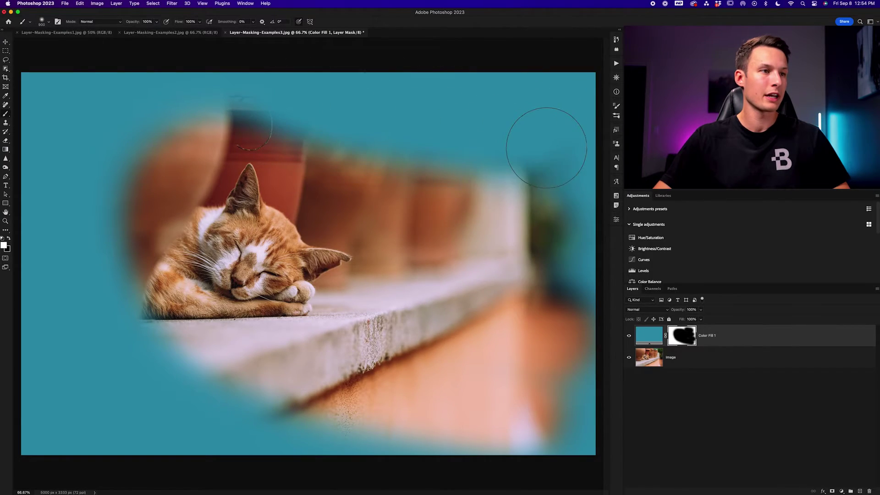
mouse_move(546, 148)
left_mouse_down()
mouse_move(433, 147)
mouse_move(533, 203)
mouse_move(538, 180)
mouse_move(563, 258)
mouse_move(569, 365)
mouse_move(556, 425)
mouse_move(484, 424)
mouse_move(545, 414)
mouse_move(460, 408)
mouse_move(375, 415)
mouse_move(466, 404)
mouse_move(498, 342)
mouse_move(480, 204)
mouse_move(437, 416)
mouse_move(447, 171)
mouse_move(439, 254)
mouse_move(404, 366)
mouse_move(301, 389)
left_mouse_up()
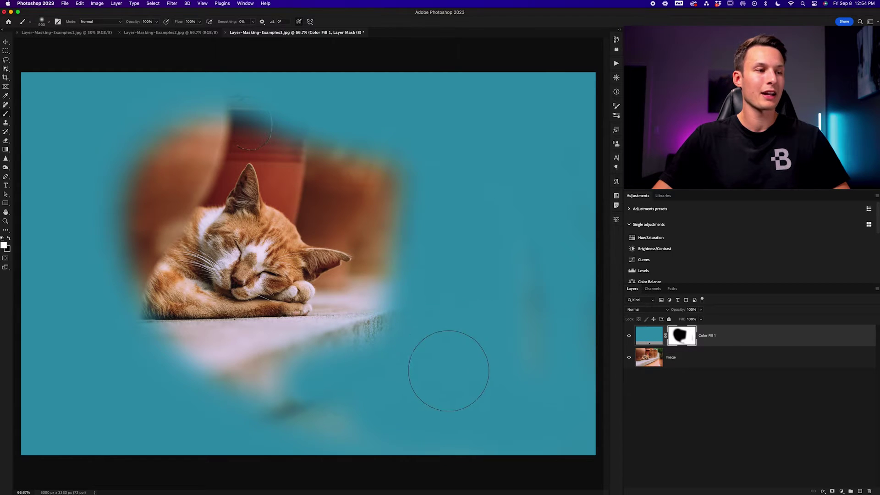
left_click_drag(323, 428, 263, 418)
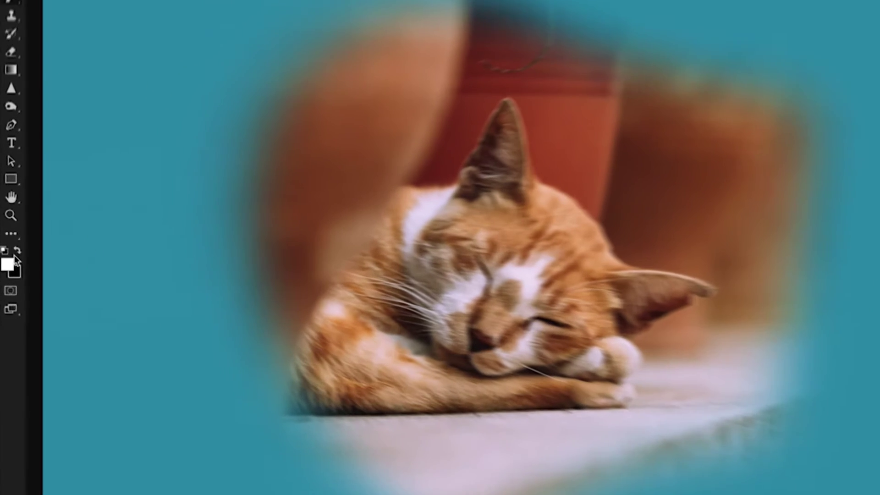
Set the foreground color to 50% gray (RGB 128) and paint vertical strokes on the mask beside the cat for partial transparency
left_click(4, 246)
left_click_drag(107, 316, 71, 340)
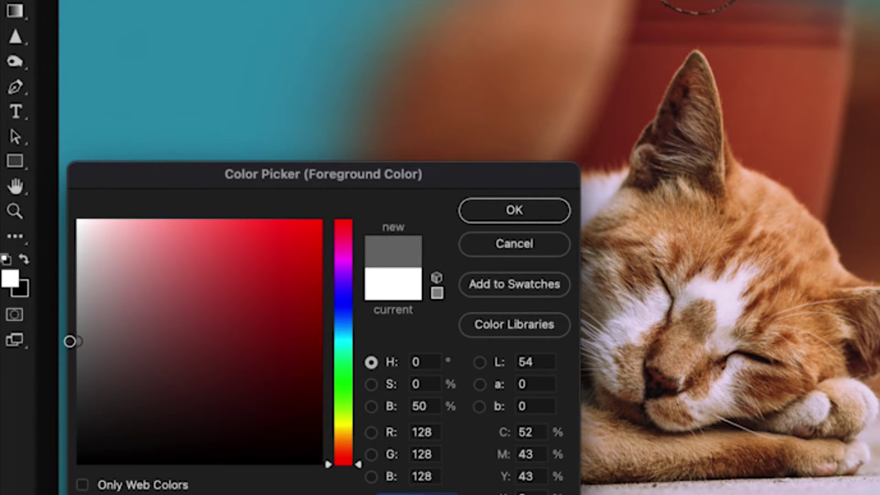
left_click(514, 211)
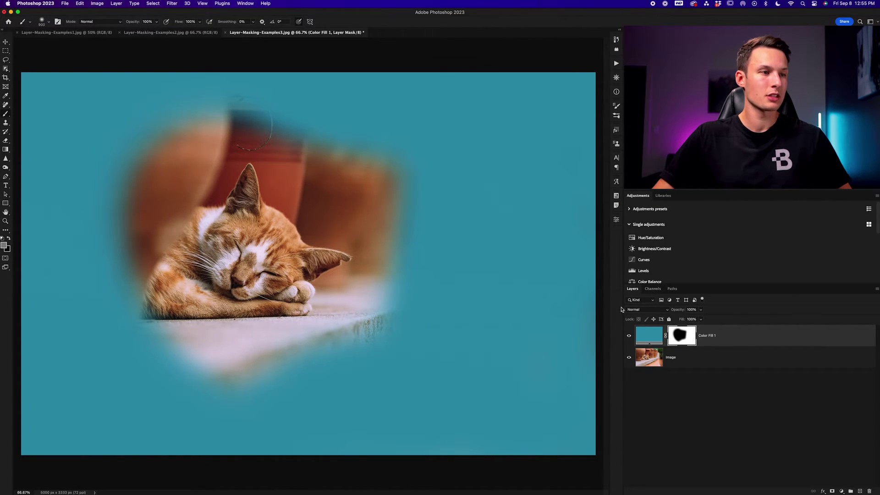
mouse_move(435, 136)
left_mouse_down()
mouse_move(442, 386)
mouse_move(465, 112)
mouse_move(373, 244)
left_mouse_up()
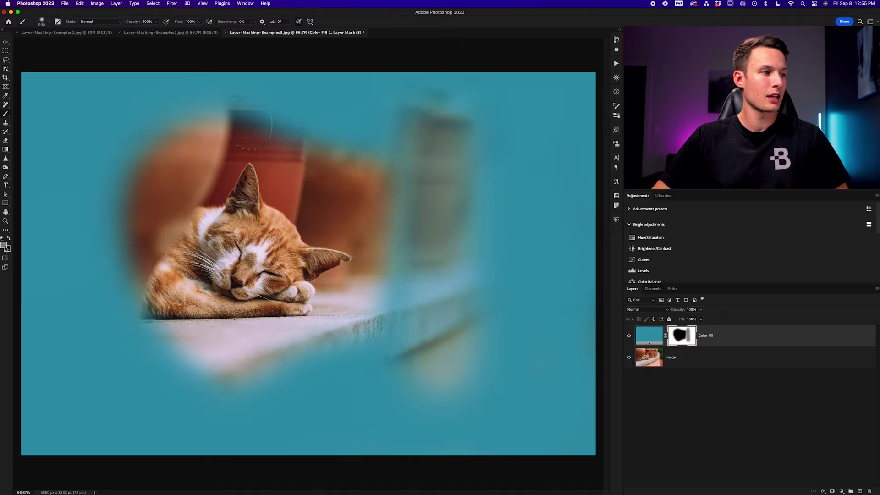
mouse_move(529, 132)
left_mouse_down()
mouse_move(527, 118)
mouse_move(529, 393)
mouse_move(596, 390)
left_mouse_up()
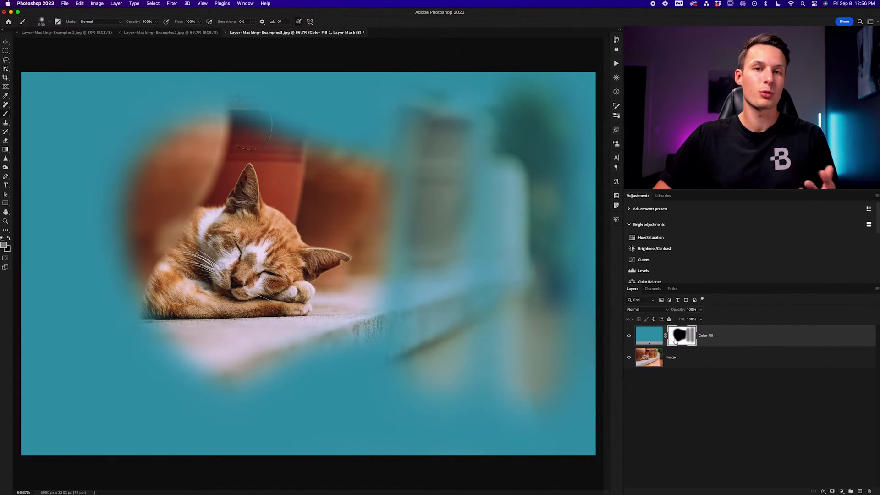
mouse_move(511, 209)
left_mouse_down()
mouse_move(490, 139)
mouse_move(487, 335)
mouse_move(484, 290)
left_mouse_up()
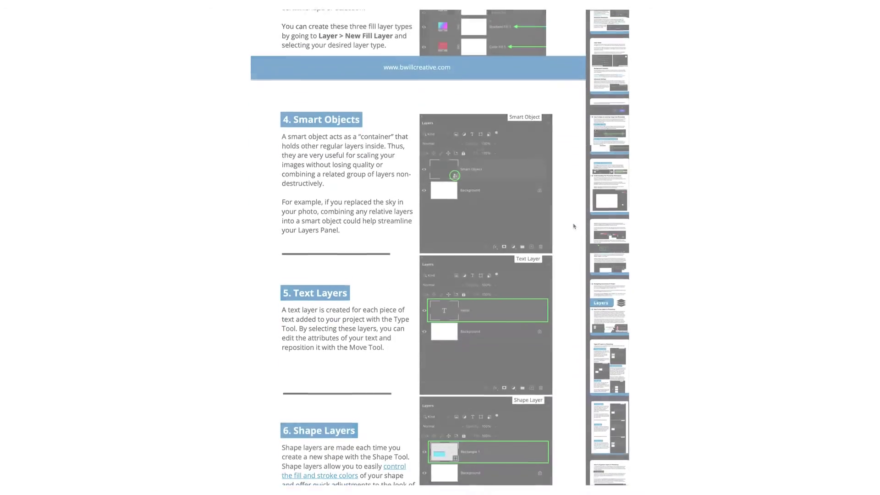
scroll(573, 225, "down", 15)
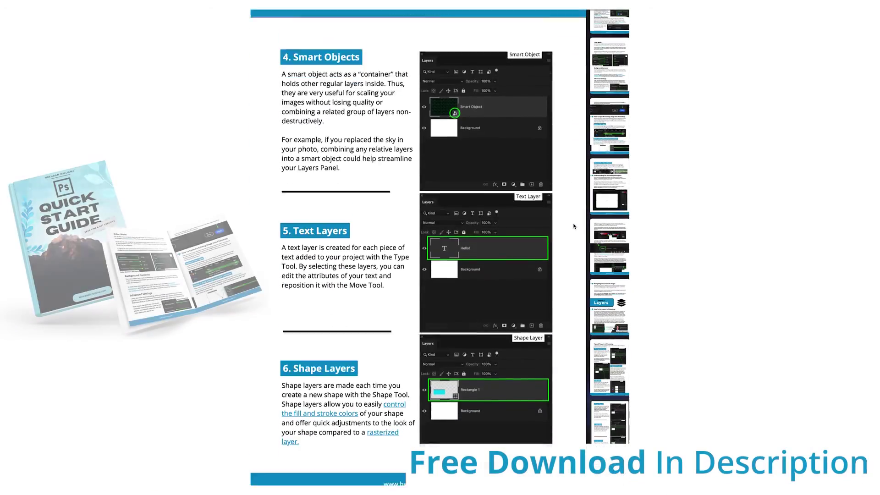
scroll(574, 226, "down", 15)
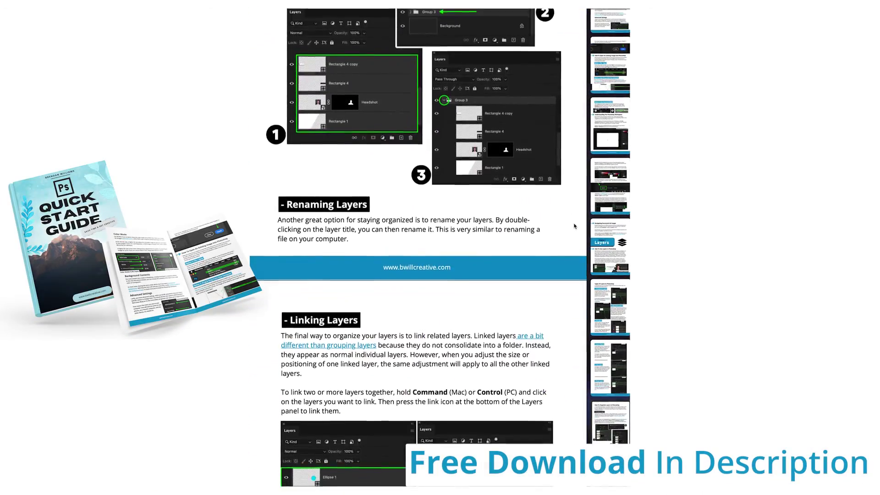
scroll(575, 225, "down", 15)
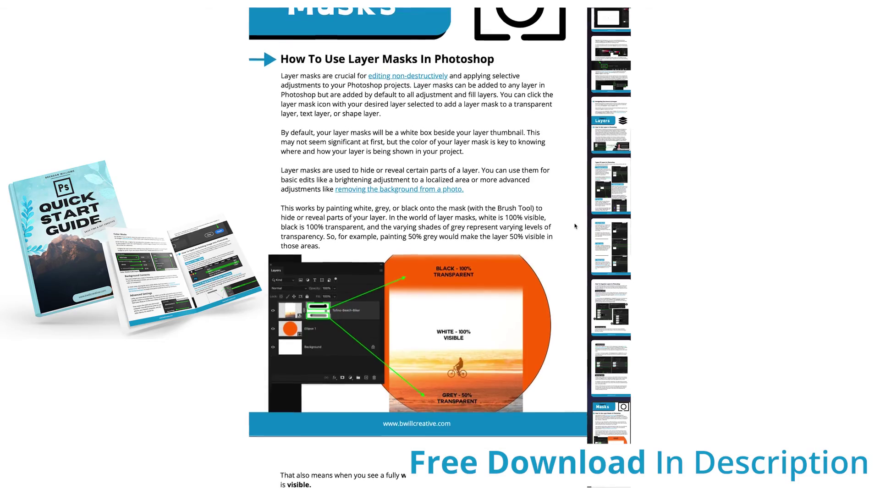
scroll(575, 226, "down", 15)
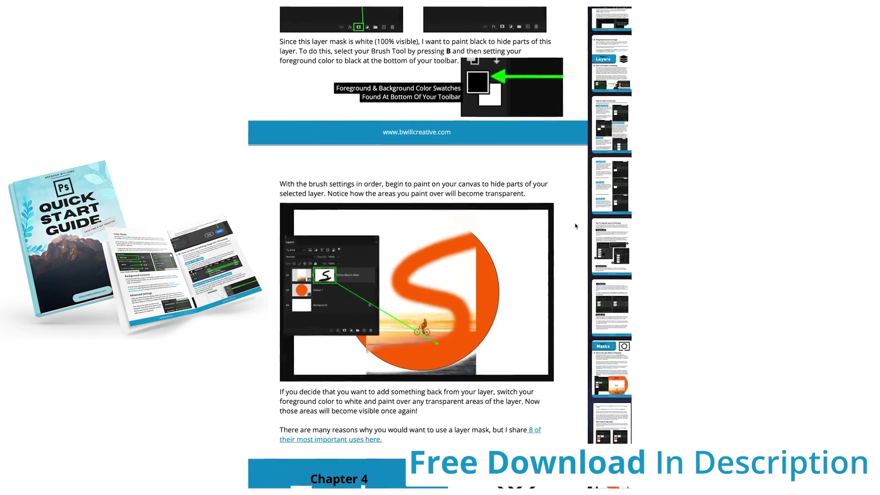
scroll(576, 226, "down", 15)
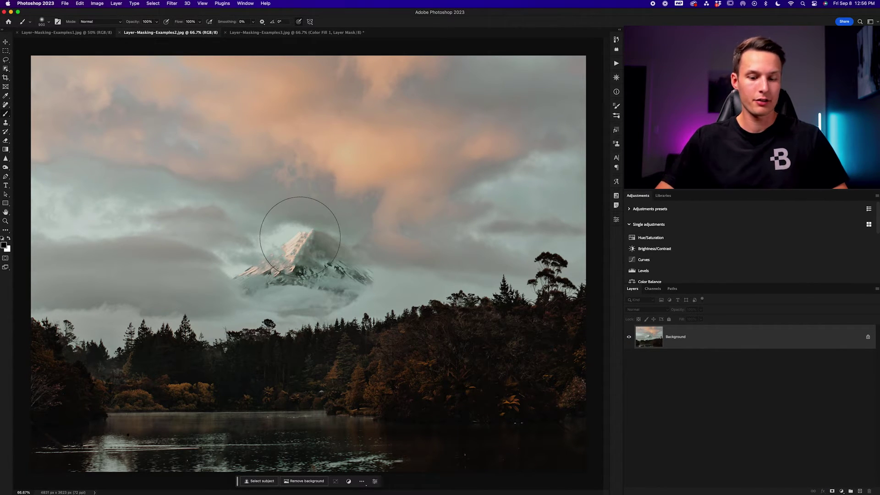
Add a Curves adjustment layer to the mountain landscape and shape an S-curve with raised highlights and lowered shadows
key("super+minus")
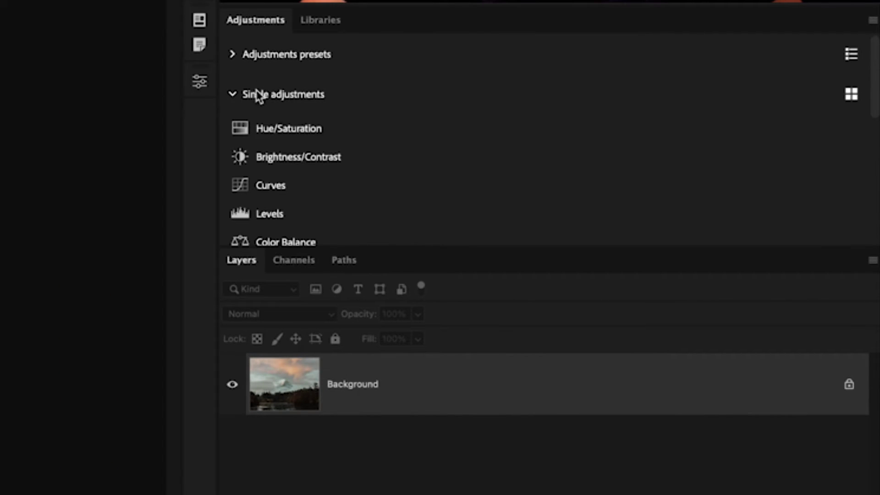
left_click(261, 185)
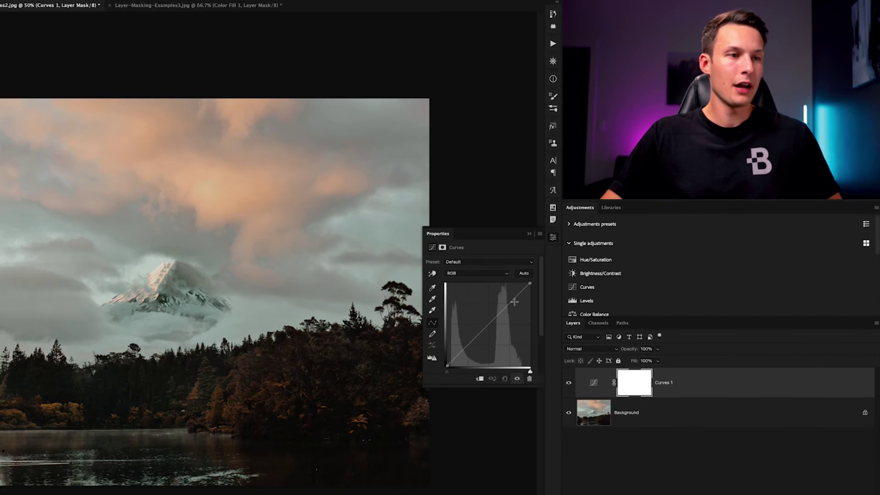
left_click_drag(231, 248, 227, 237)
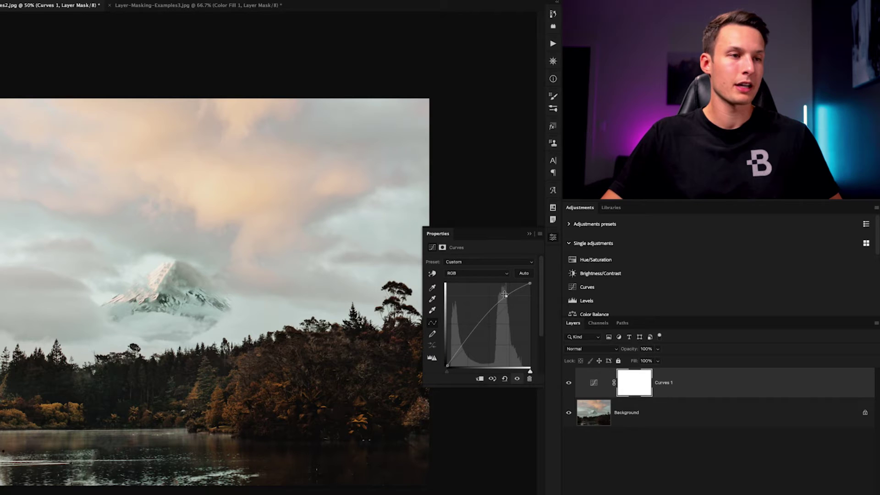
left_click_drag(466, 339, 467, 350)
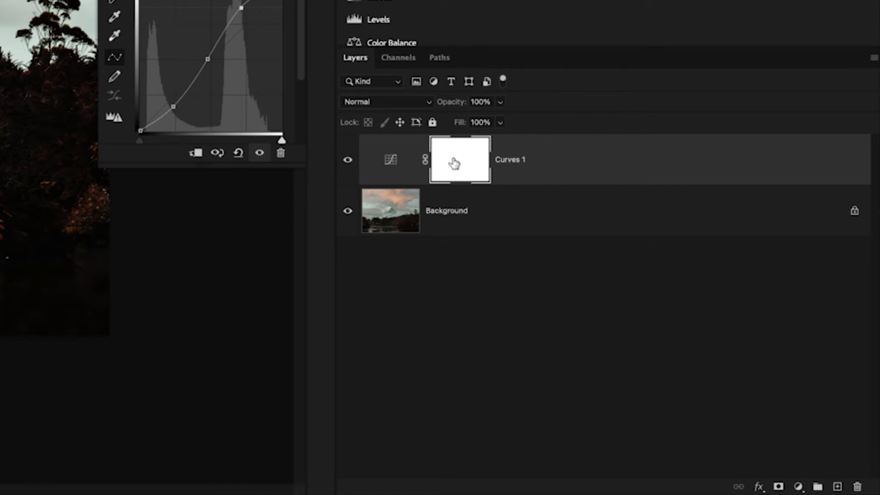
Invert the Curves 1 mask to black and set the Brush tool's foreground color to white (ffffff)
key("super+i")
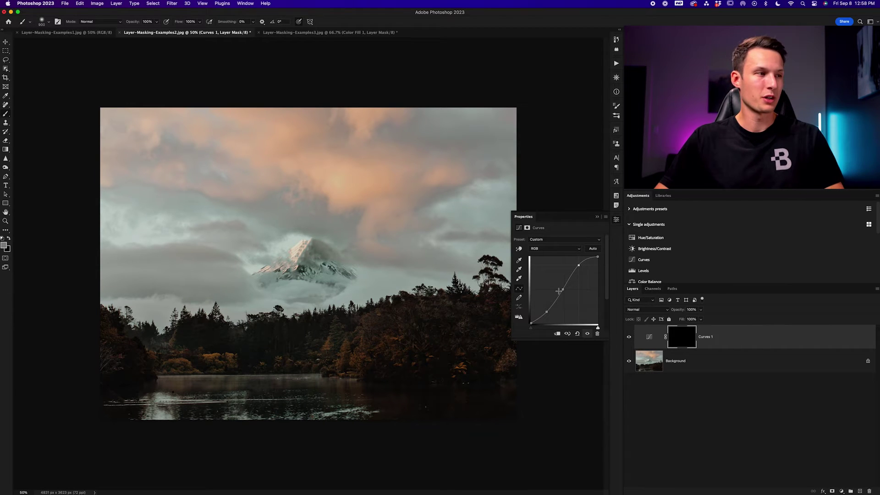
key("b")
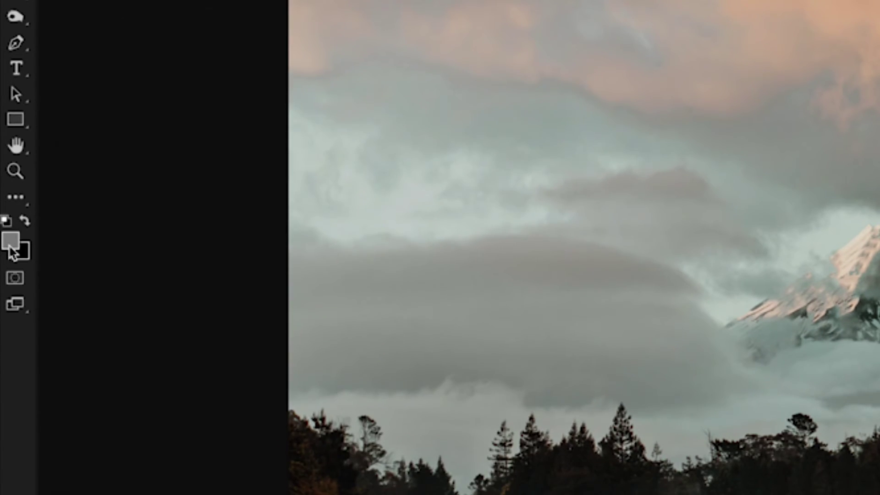
left_click(13, 252)
left_click_drag(137, 242, 47, 161)
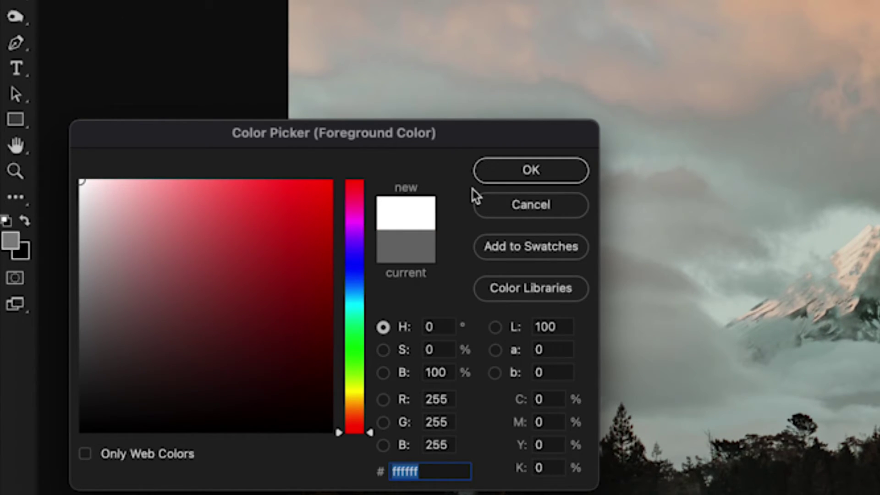
left_click(514, 181)
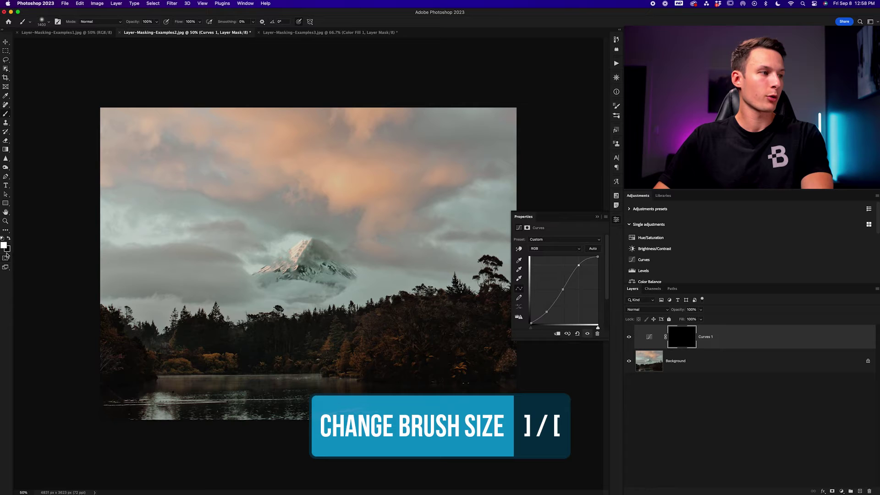
Paint white on the Curves 1 mask over the sky and mountain, and toggle the layer's visibility to compare
mouse_move(137, 122)
left_mouse_down()
mouse_move(258, 133)
mouse_move(471, 127)
mouse_move(462, 188)
mouse_move(491, 210)
mouse_move(436, 231)
mouse_move(396, 212)
mouse_move(108, 186)
mouse_move(156, 283)
mouse_move(232, 265)
mouse_move(375, 265)
left_mouse_up()
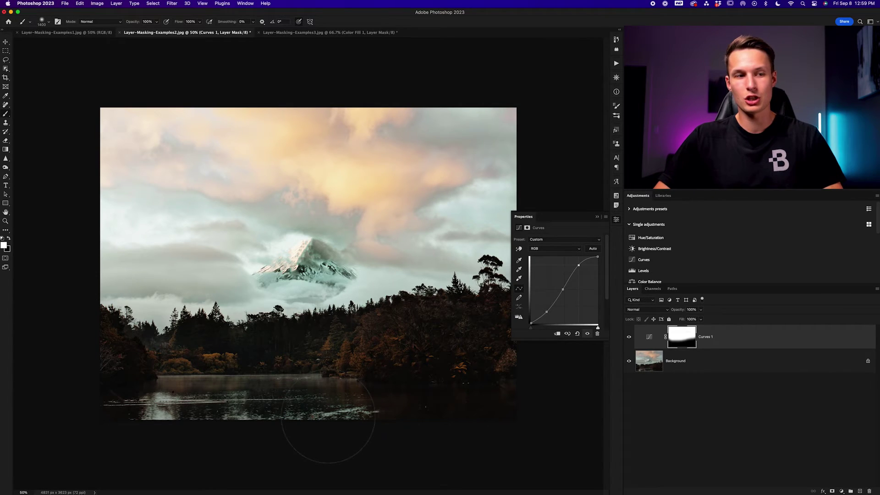
left_click(629, 338)
left_click(629, 338)
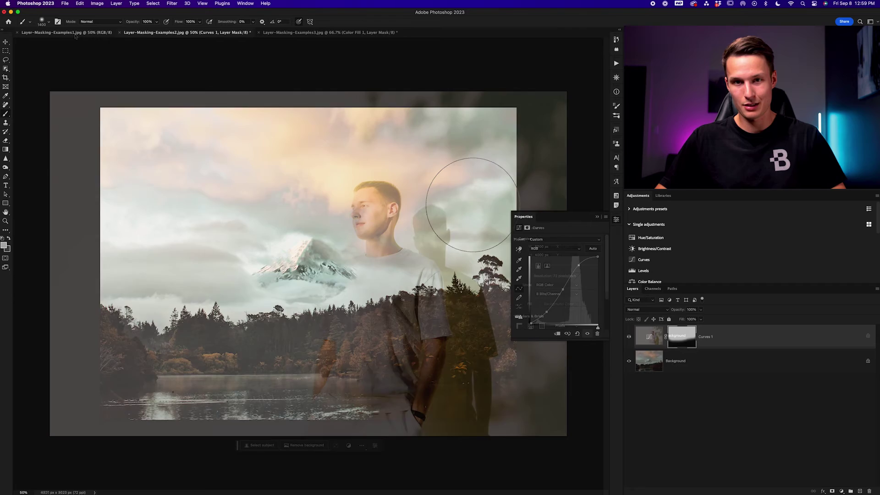
Switch to Layer-Masking-Examples1.jpg, unlock the portrait's Background layer, and add a white layer mask to it
left_click(74, 33)
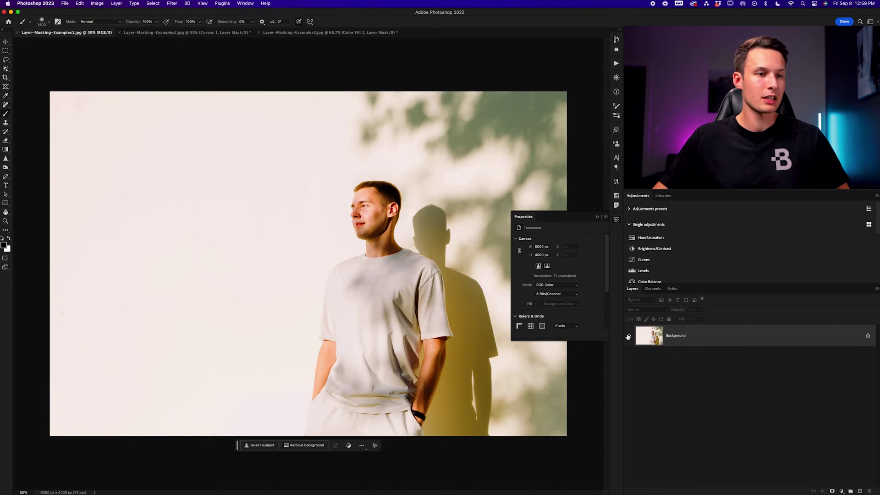
left_click(868, 336)
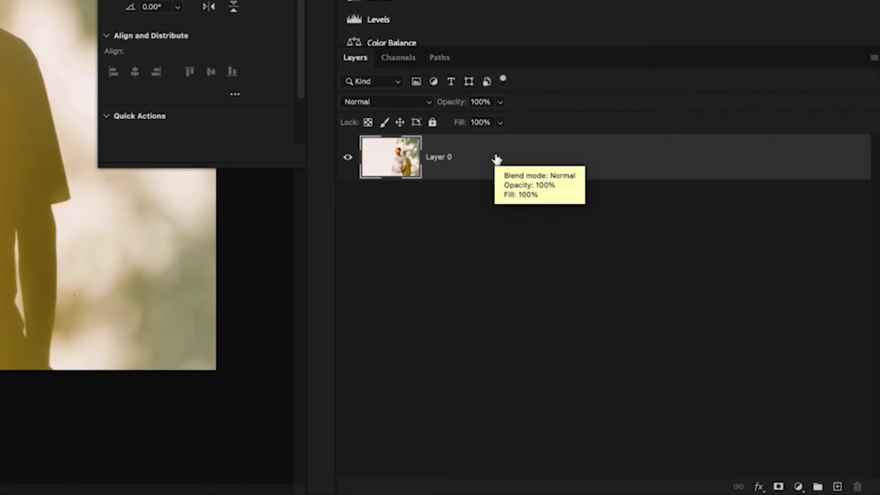
left_click(779, 486)
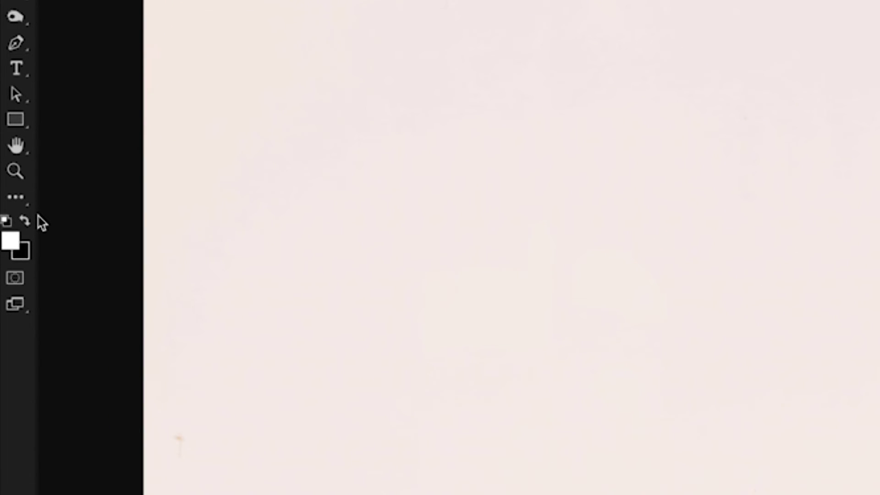
Paint black on the portrait's mask to hide the blank wall beside the man, and paint white along the faded edge to restore part of it
left_click(26, 222)
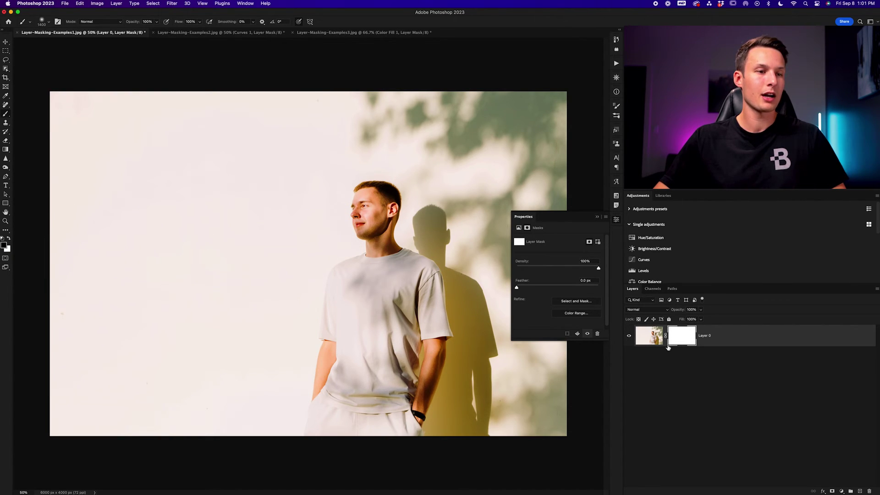
mouse_move(62, 122)
left_mouse_down()
mouse_move(56, 209)
mouse_move(77, 408)
mouse_move(107, 90)
mouse_move(127, 435)
mouse_move(64, 423)
mouse_move(80, 166)
mouse_move(166, 83)
mouse_move(183, 80)
mouse_move(193, 434)
mouse_move(185, 357)
mouse_move(247, 89)
mouse_move(246, 224)
mouse_move(223, 462)
left_mouse_up()
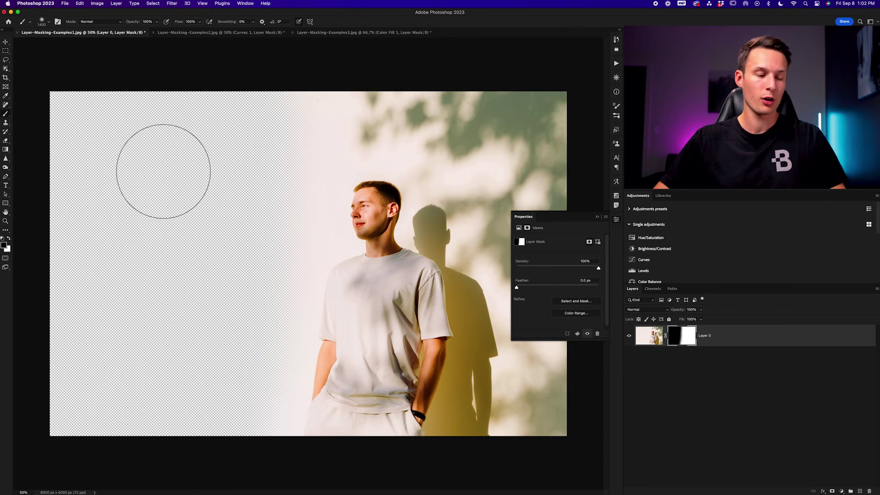
left_click(8, 238)
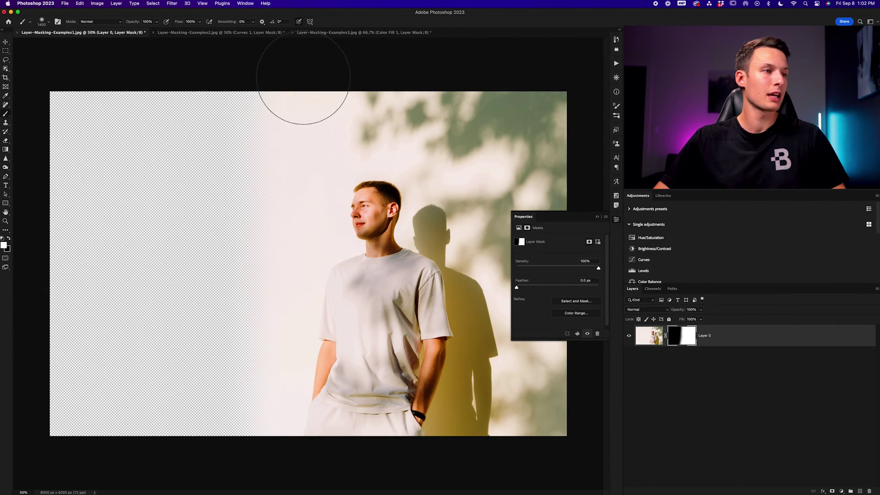
mouse_move(303, 78)
left_mouse_down()
mouse_move(247, 463)
mouse_move(268, 262)
mouse_move(271, 65)
left_mouse_up()
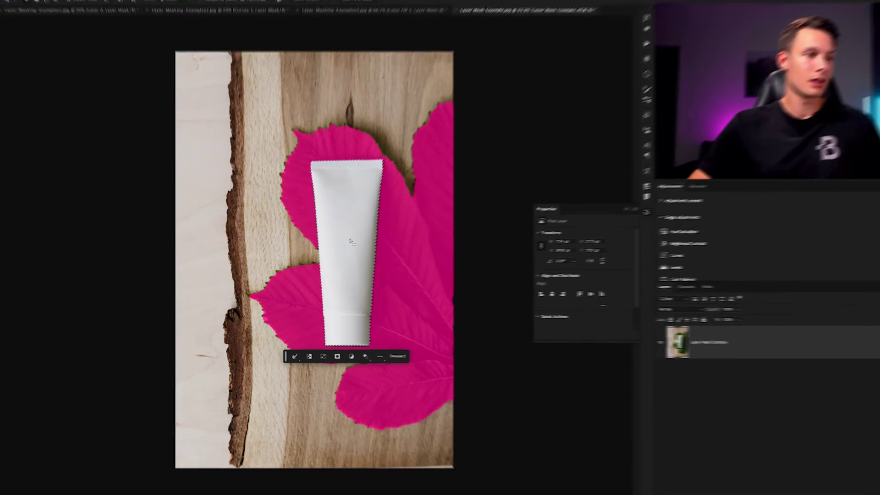
Put the selected white tube on its own new layer, hide the original photo layer, and undo the extraction
right_click(342, 245)
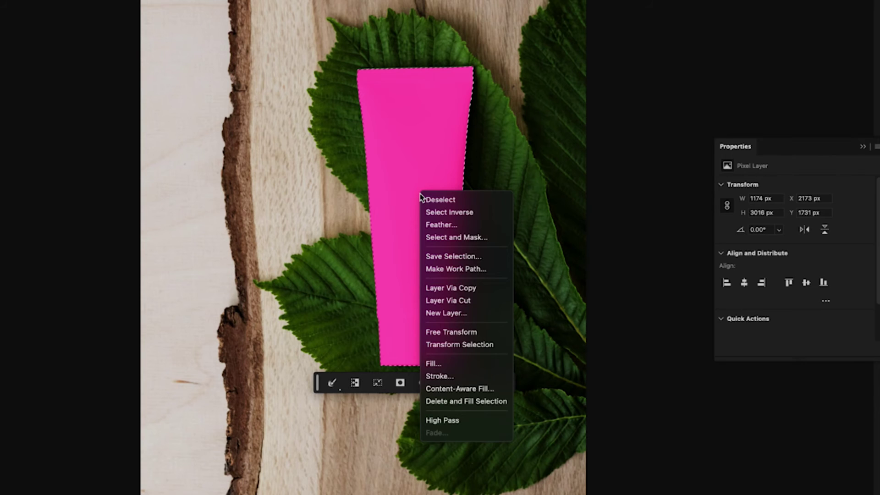
left_click(481, 299)
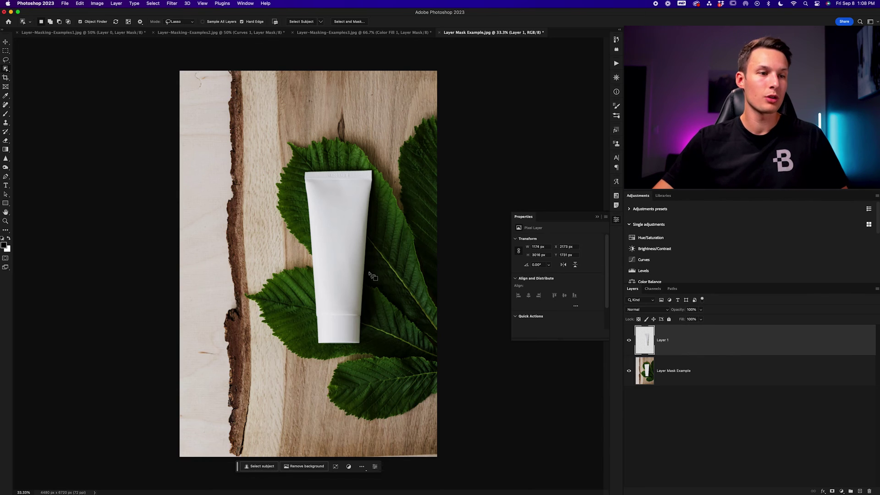
left_click(629, 372)
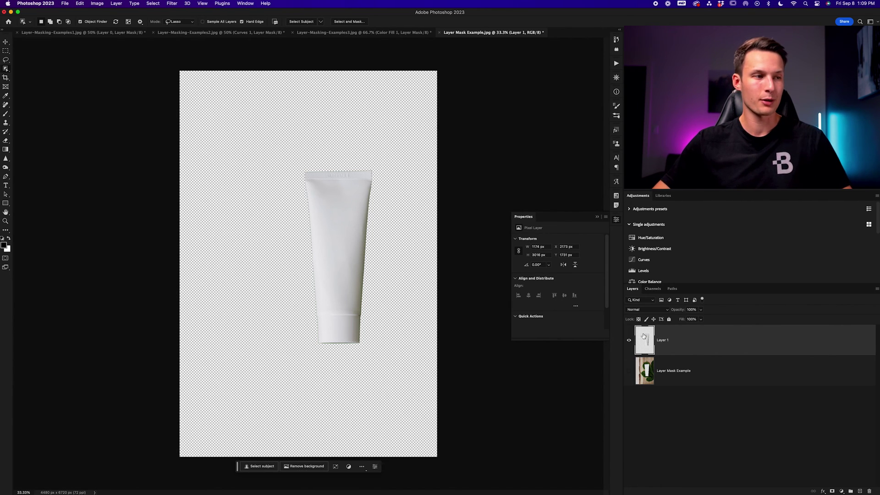
key("super+z")
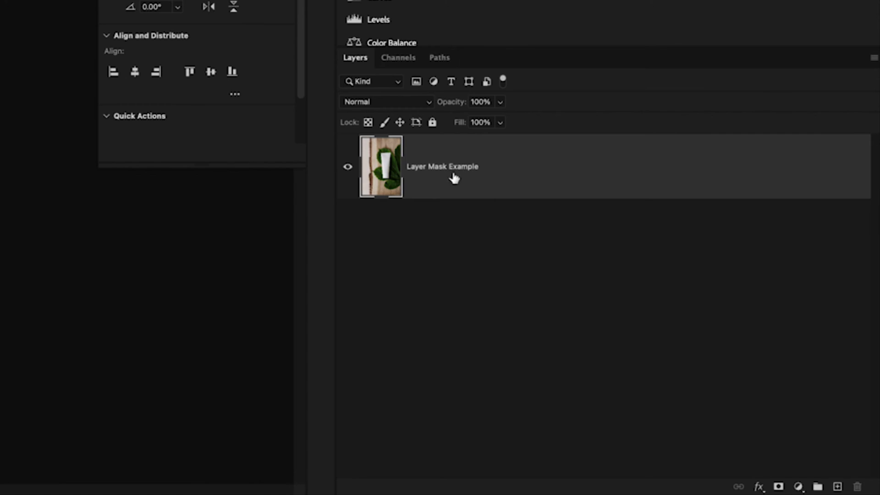
Add a layer mask to the Layer Mask Example layer from the tube selection and dismiss the tip
left_click(779, 487)
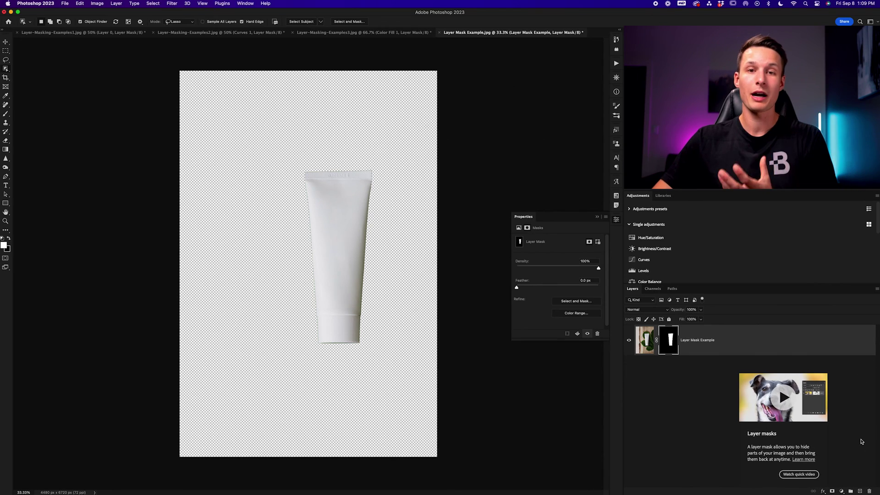
left_click(452, 207)
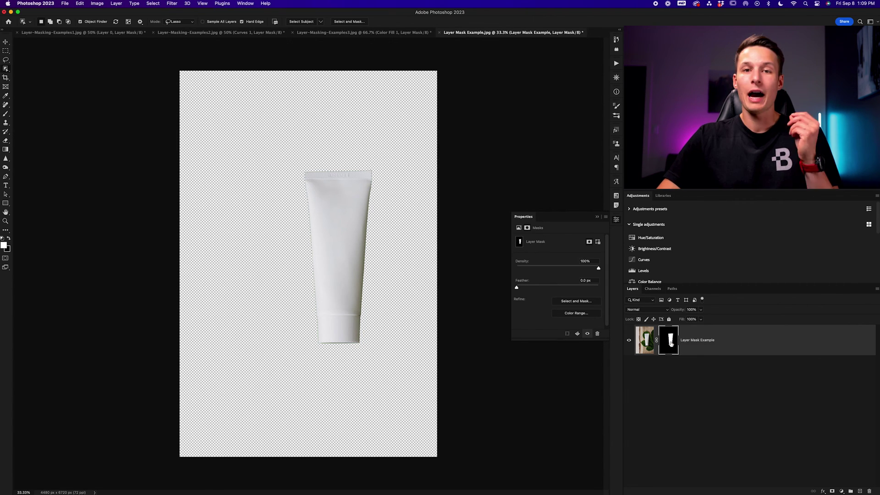
Paint white on the mask with a smaller Brush around the tube's edges and over the bark strip to reveal those hidden areas
key("super+plus")
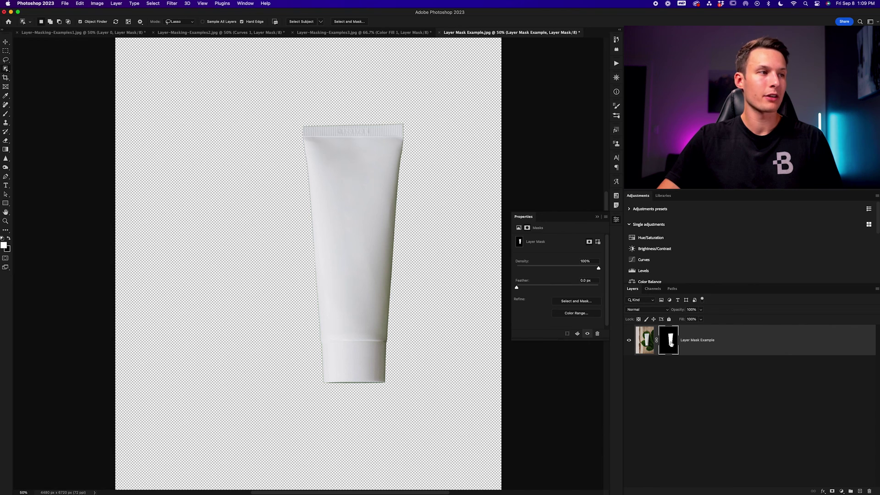
key("b")
scroll(265, 118, "right", 1)
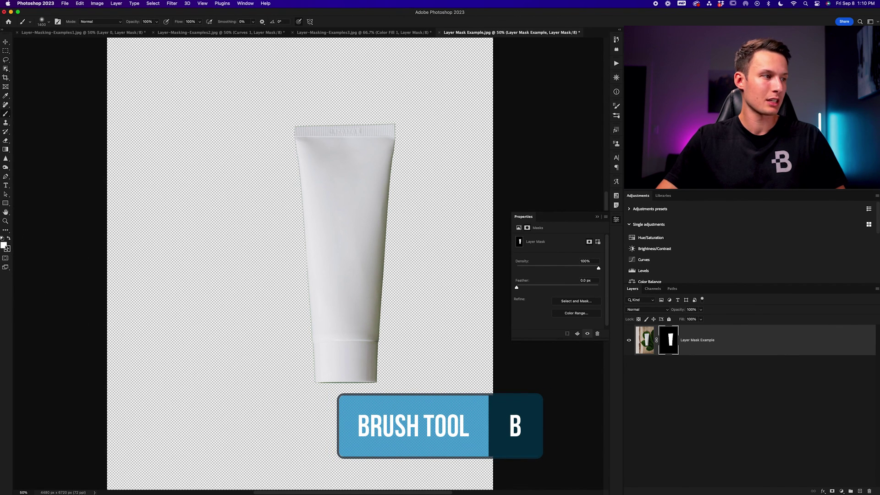
key("bracketleft")
key("bracketleft")
key("bracketleft")
key("bracketleft")
key("bracketleft")
key("bracketleft")
key("bracketleft")
key("bracketleft")
key("bracketleft")
key("bracketleft")
key("bracketleft")
key("bracketleft")
key("bracketleft")
key("bracketleft")
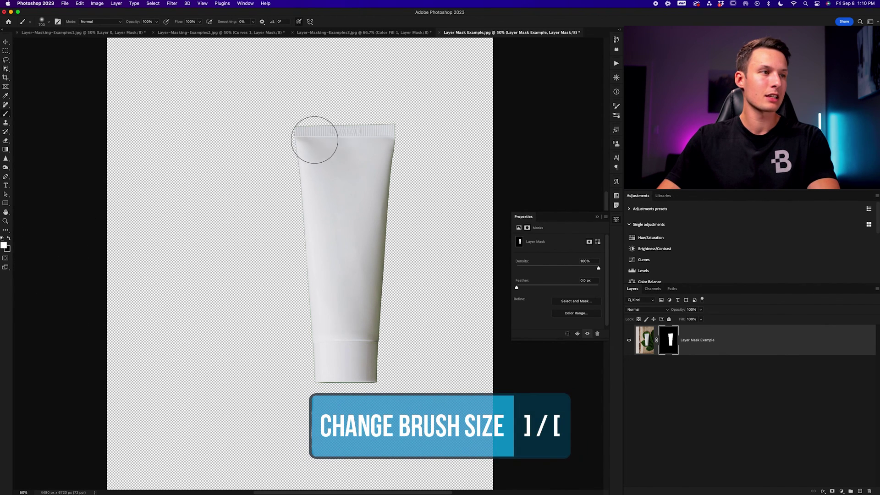
key("bracketleft")
mouse_move(312, 135)
left_mouse_down()
mouse_move(304, 133)
mouse_move(304, 177)
mouse_move(321, 374)
mouse_move(362, 387)
mouse_move(390, 271)
mouse_move(389, 147)
mouse_move(365, 130)
mouse_move(321, 129)
left_mouse_up()
mouse_move(147, 83)
left_mouse_down()
mouse_move(135, 207)
mouse_move(159, 88)
mouse_move(152, 191)
mouse_move(170, 208)
mouse_move(182, 254)
mouse_move(189, 89)
mouse_move(197, 332)
mouse_move(198, 64)
mouse_move(213, 358)
left_mouse_up()
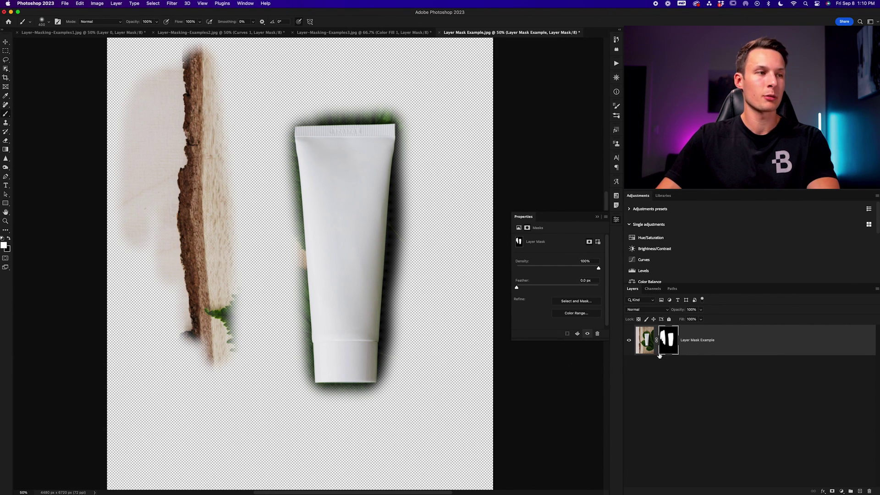